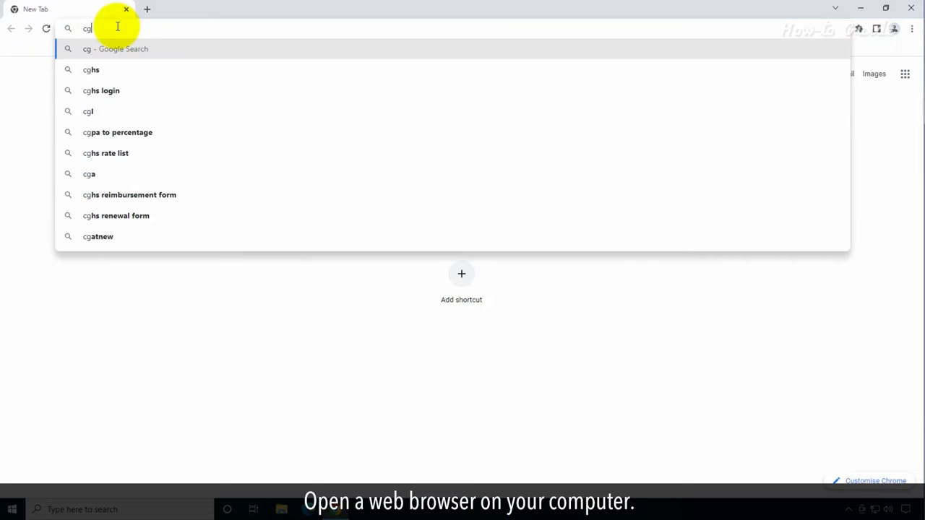
Step: Load the cgsecurity.org website in Chrome
{"action": "type", "text": "se"}
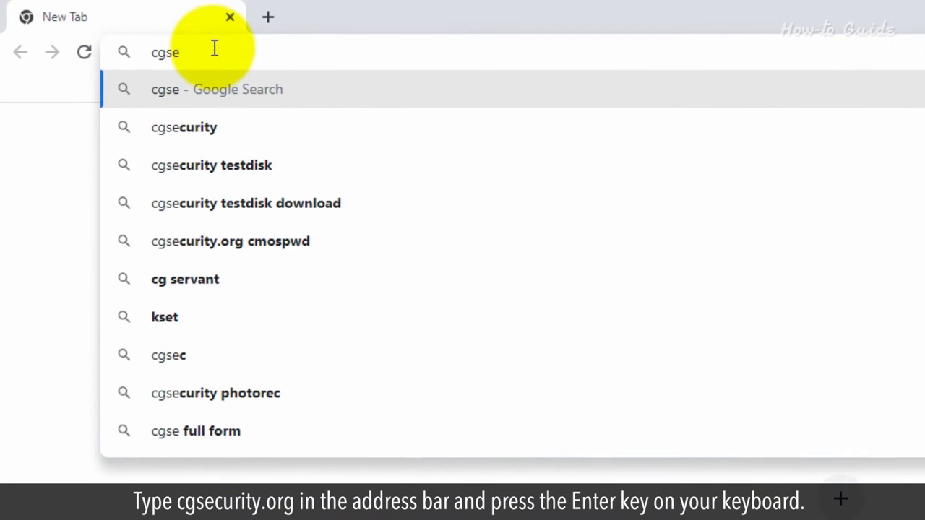
{"action": "type", "text": "curit"}
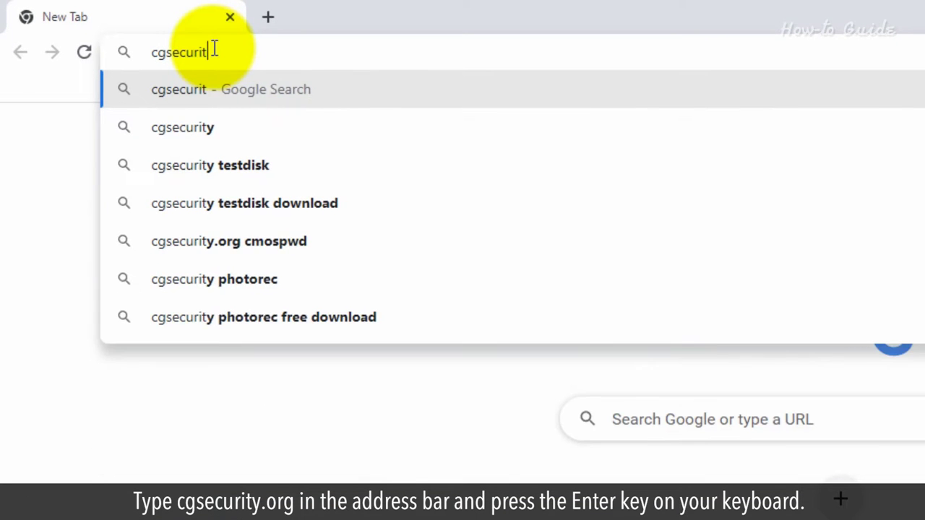
{"action": "type", "text": "y.org"}
{"action": "key", "text": "Delete"}
{"action": "key", "text": "Return"}
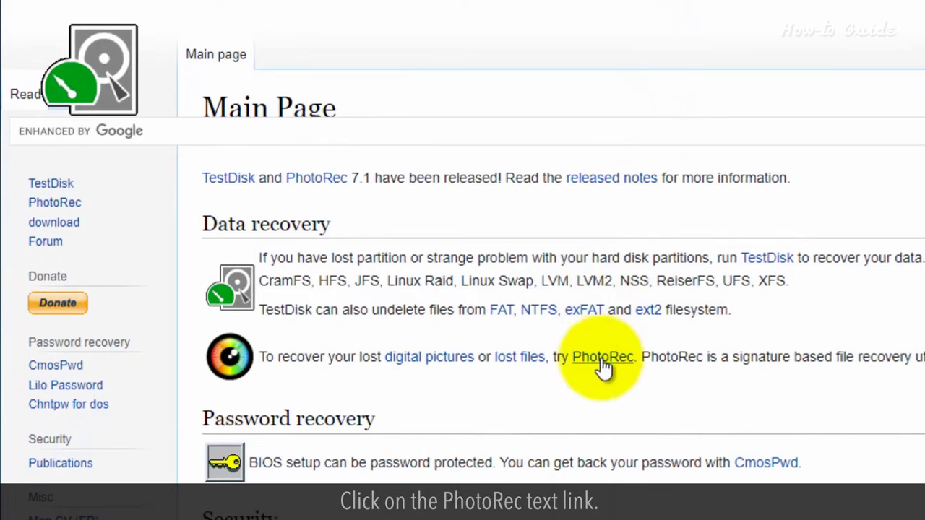
Step: Go via the PhotoRec page to the TestDisk & PhotoRec 7.2-WIP download page
{"action": "left_click", "coordinate": [604, 358]}
{"action": "scroll", "coordinate": [549, 289], "scroll_direction": "down", "scroll_amount": 3}
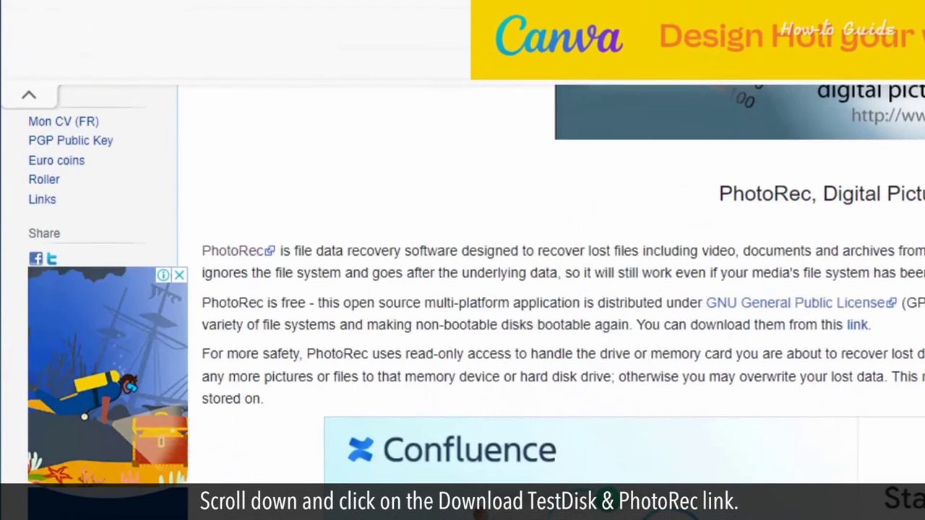
{"action": "scroll", "coordinate": [549, 289], "scroll_direction": "down", "scroll_amount": 3}
{"action": "scroll", "coordinate": [550, 289], "scroll_direction": "down", "scroll_amount": 3}
{"action": "scroll", "coordinate": [550, 289], "scroll_direction": "down", "scroll_amount": 2}
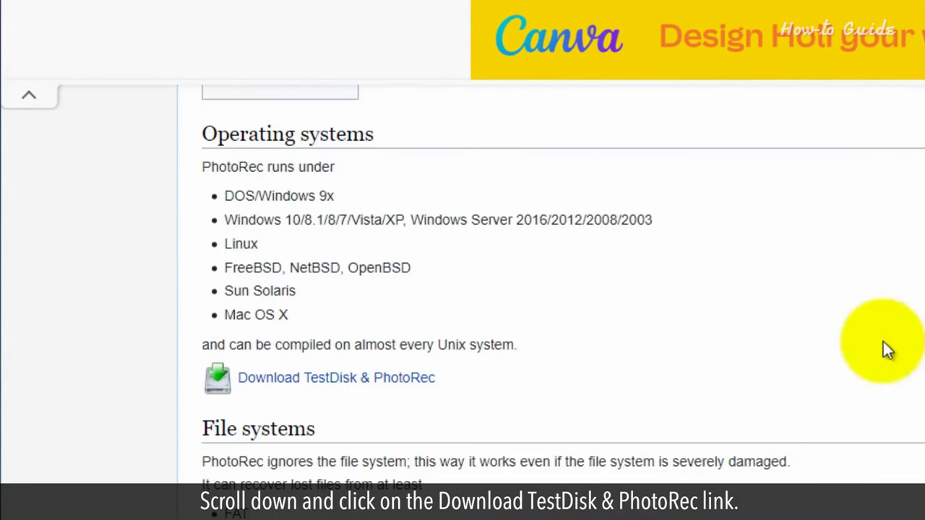
{"action": "left_click", "coordinate": [396, 381]}
{"action": "scroll", "coordinate": [662, 362], "scroll_direction": "down", "scroll_amount": 2}
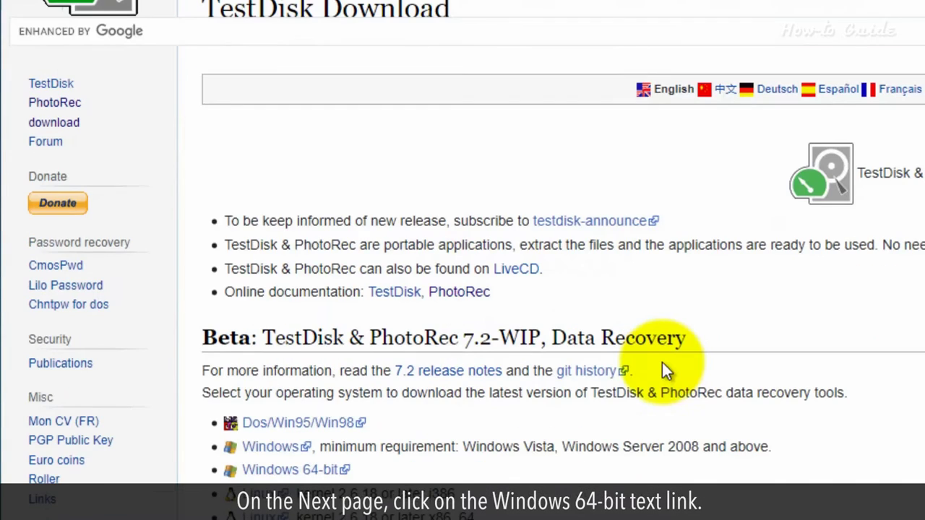
{"action": "scroll", "coordinate": [662, 362], "scroll_direction": "down", "scroll_amount": 2}
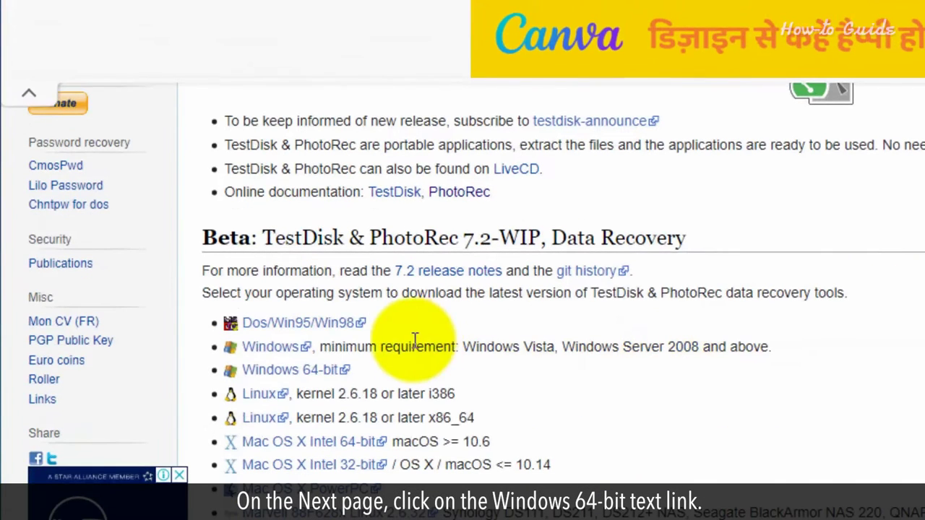
Step: Save the Windows 64-bit testdisk-7.2-WIP.win64.zip onto the WORK (E:) drive
{"action": "left_click", "coordinate": [297, 371]}
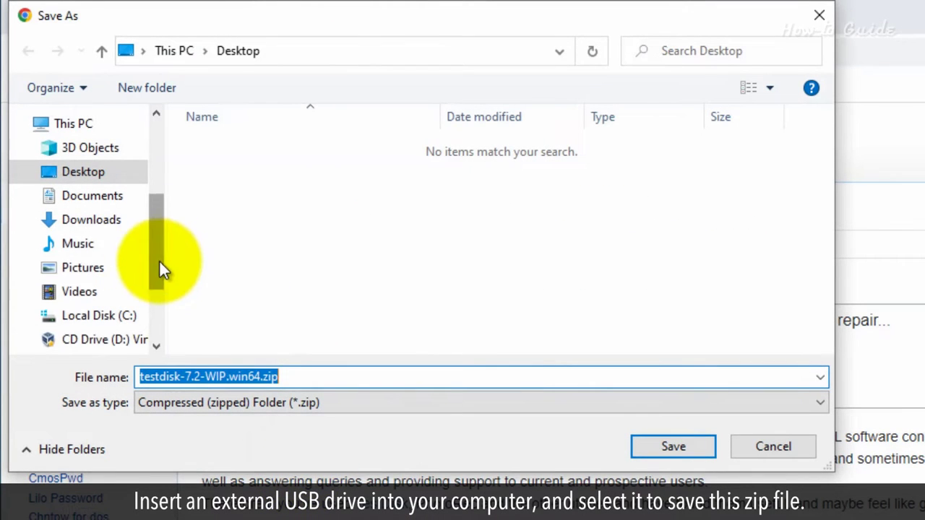
{"action": "left_click_drag", "start_coordinate": [159, 257], "coordinate": [160, 318]}
{"action": "left_click", "coordinate": [108, 237]}
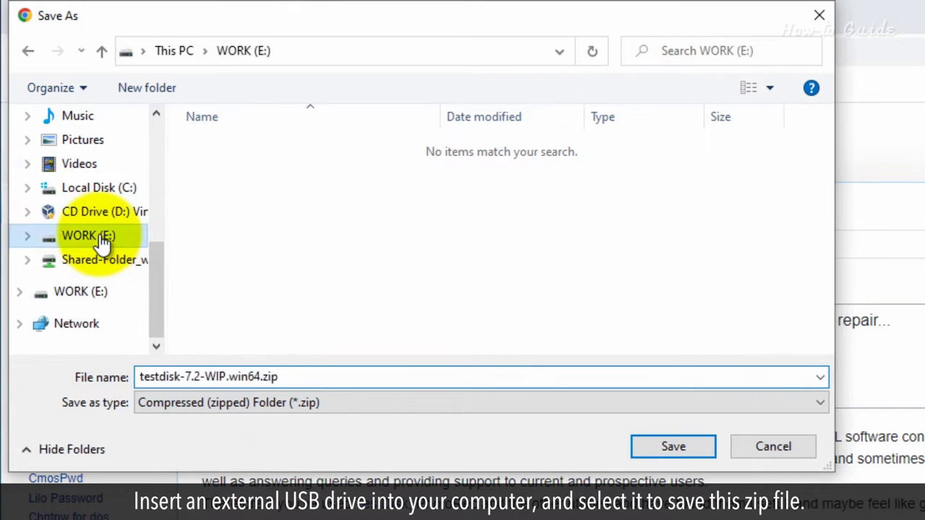
{"action": "left_click", "coordinate": [683, 445]}
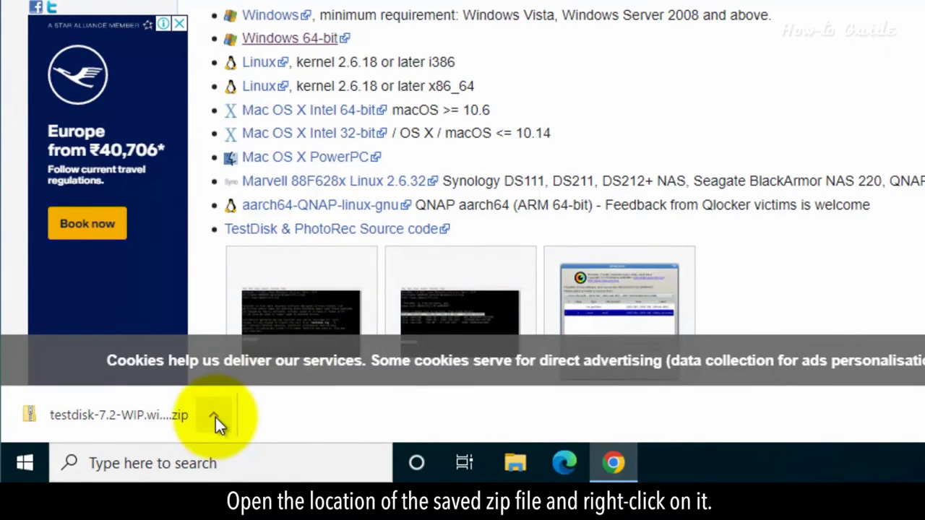
Step: Extract testdisk-7.2-WIP.win64.zip on WORK (E:) into its suggested testdisk-7.2-WIP.win64 folder
{"action": "left_click", "coordinate": [215, 415]}
{"action": "left_click", "coordinate": [274, 348]}
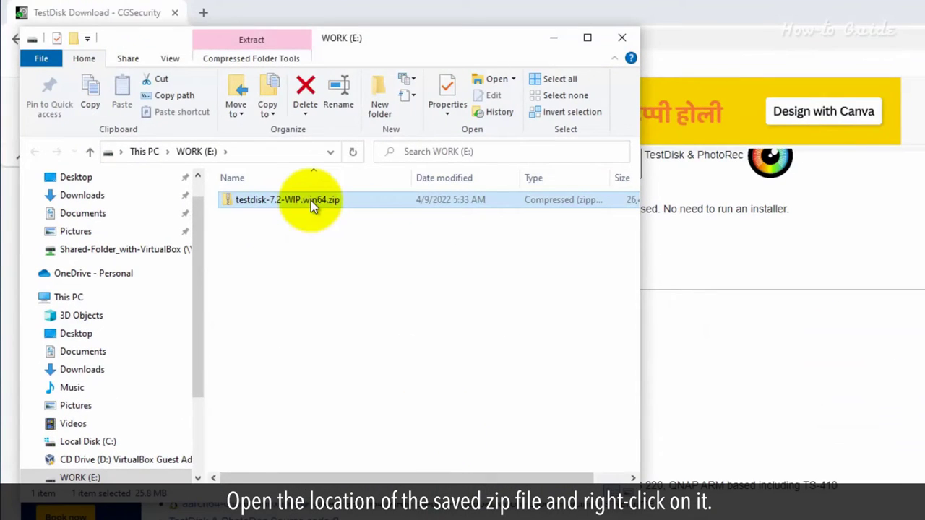
{"action": "right_click", "coordinate": [311, 201]}
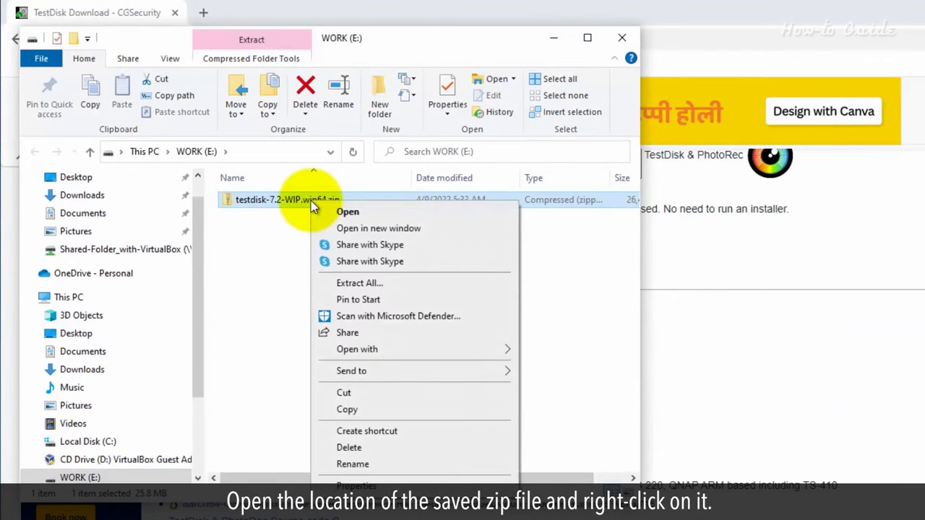
{"action": "left_click", "coordinate": [347, 286]}
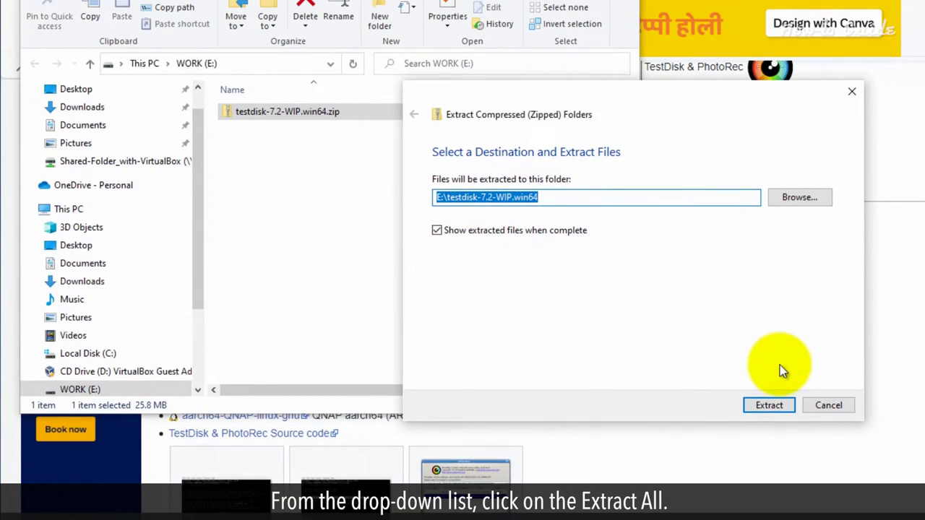
{"action": "left_click", "coordinate": [780, 406]}
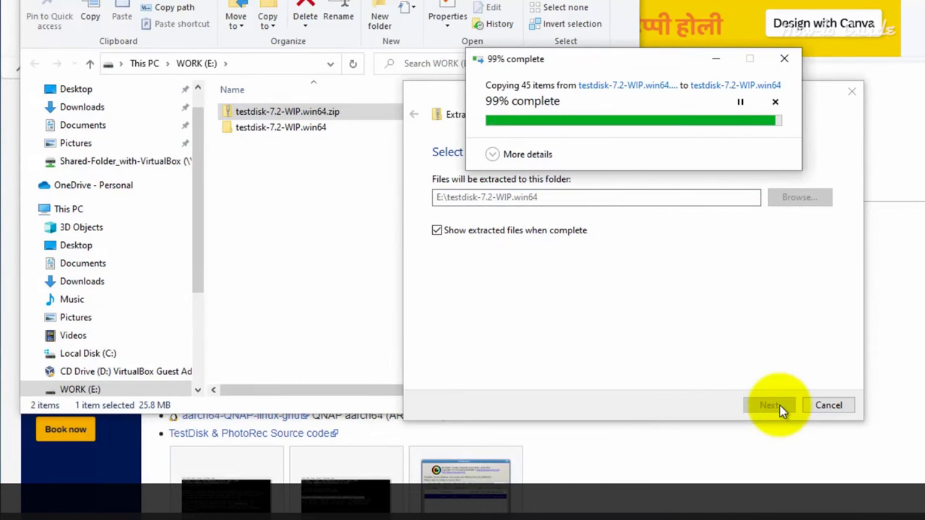
Step: Run testdisk_win.exe from the extracted testdisk-7.2-WIP folder, approving the UAC prompt
{"action": "double_click", "coordinate": [315, 131]}
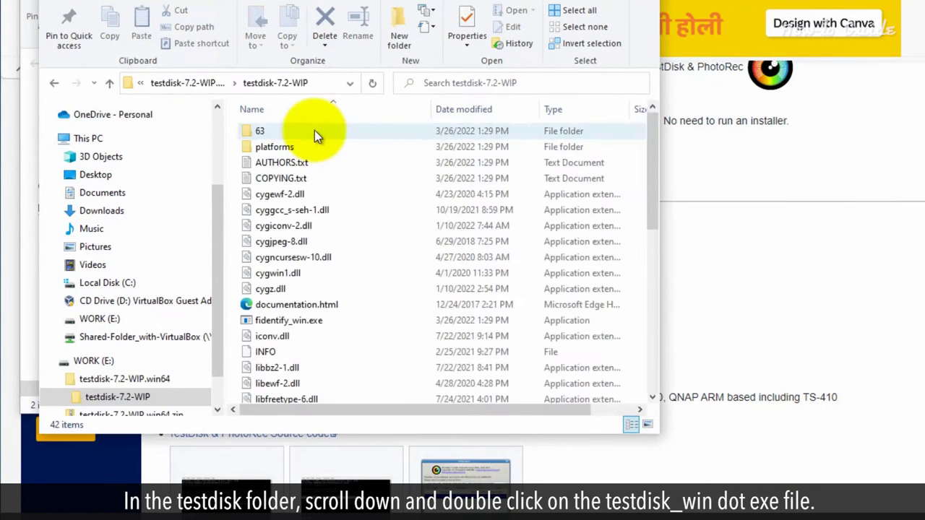
{"action": "scroll", "coordinate": [576, 380], "scroll_direction": "down", "scroll_amount": 2}
{"action": "scroll", "coordinate": [527, 352], "scroll_direction": "down", "scroll_amount": 4}
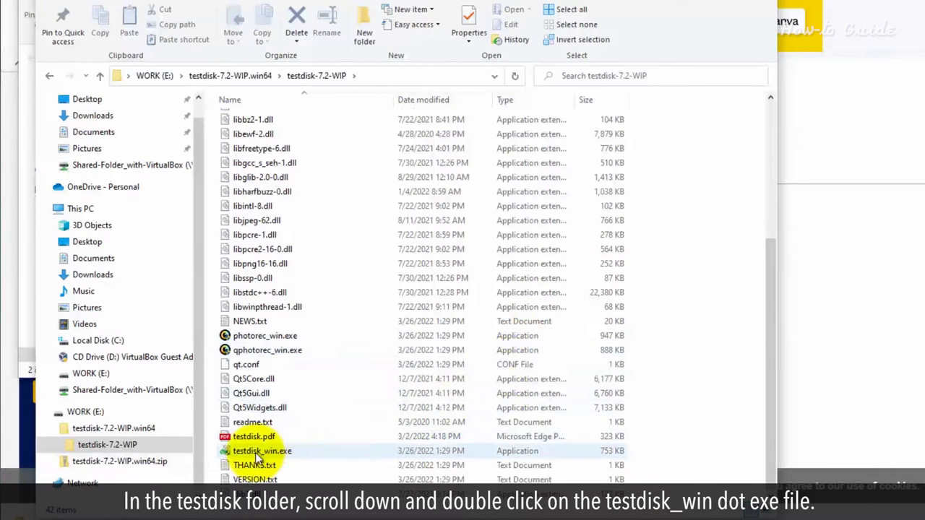
{"action": "double_click", "coordinate": [255, 453]}
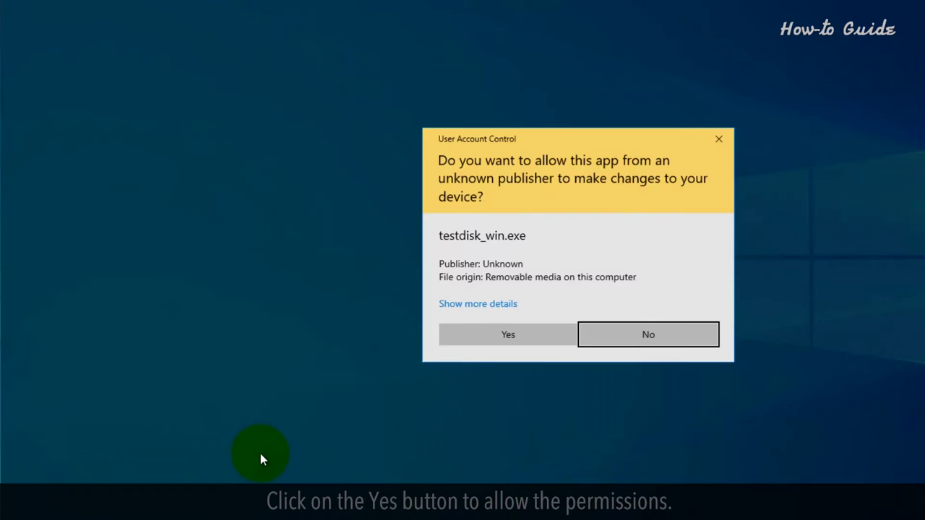
{"action": "left_click", "coordinate": [521, 334]}
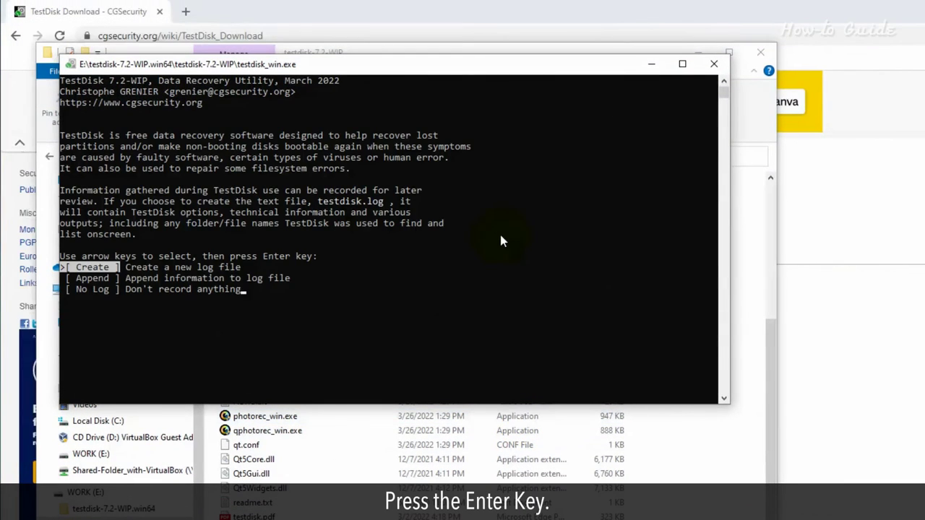
Step: Create a new TestDisk log and select the 15 GB SanDisk Cruzer Blade drive
{"action": "key", "text": "Return"}
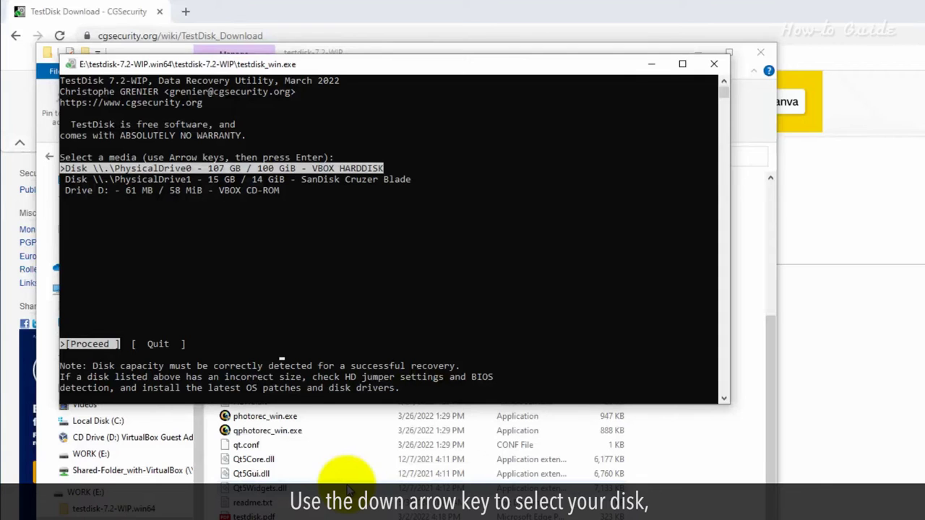
{"action": "key", "text": "Down"}
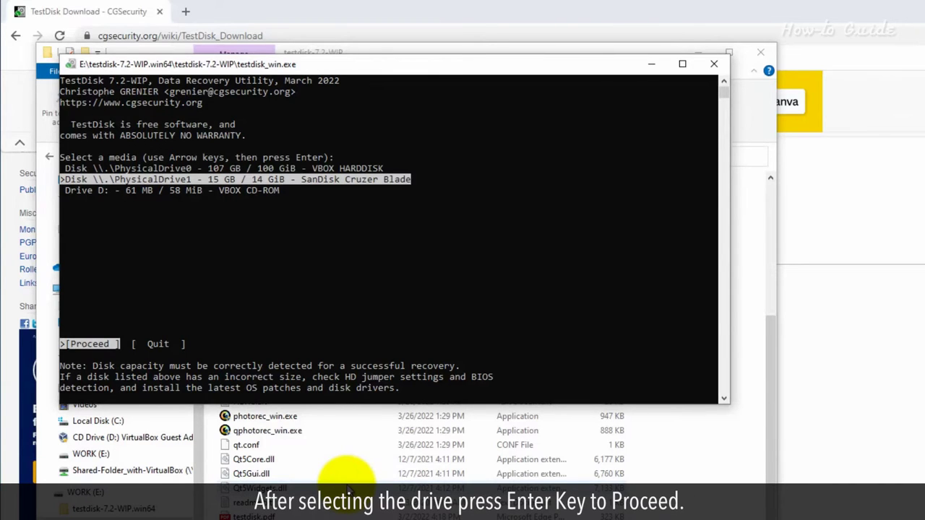
{"action": "key", "text": "Return"}
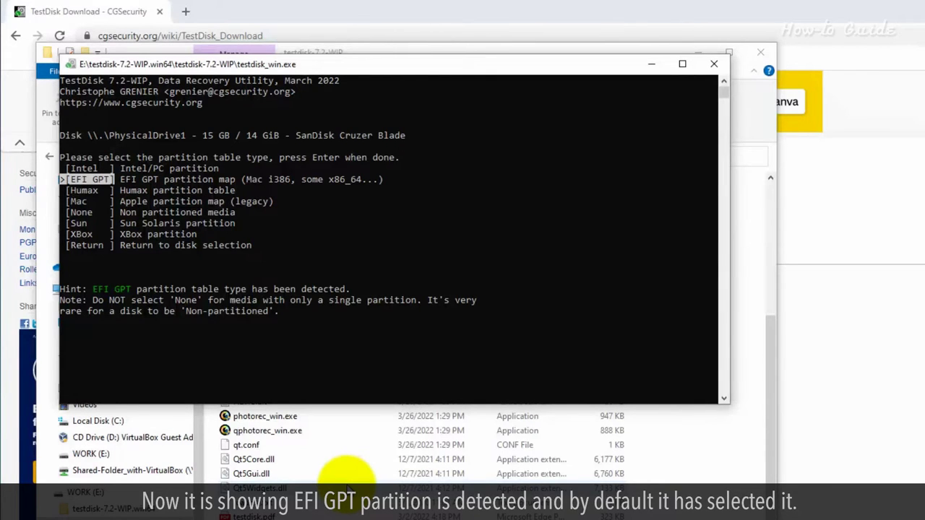
Step: Accept EFI GPT, then run Quick Search and Deeper Search on the SanDisk drive
{"action": "key", "text": "Return"}
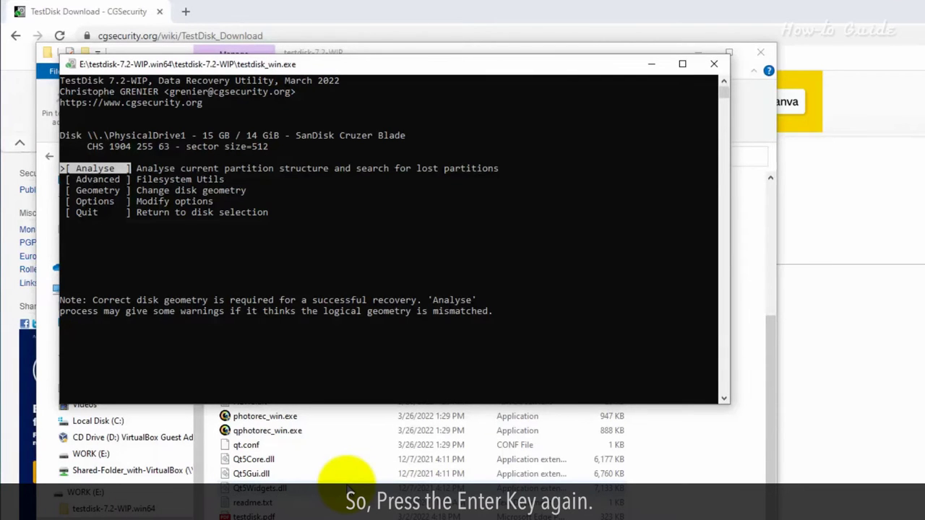
{"action": "key", "text": "Return"}
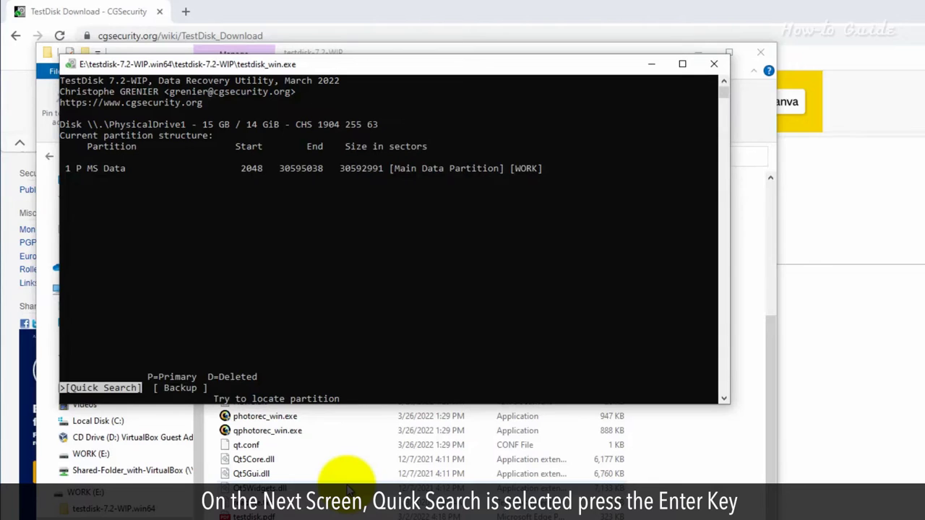
{"action": "key", "text": "Return"}
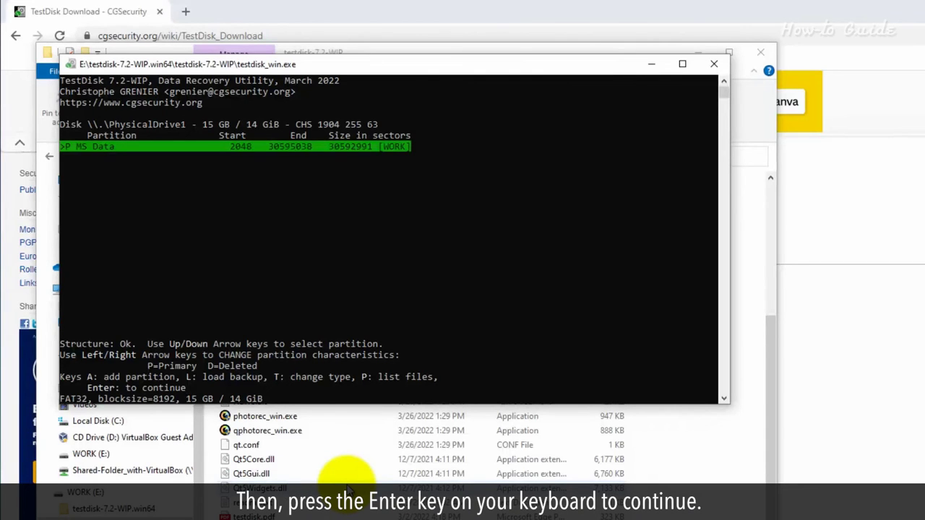
{"action": "key", "text": "Return"}
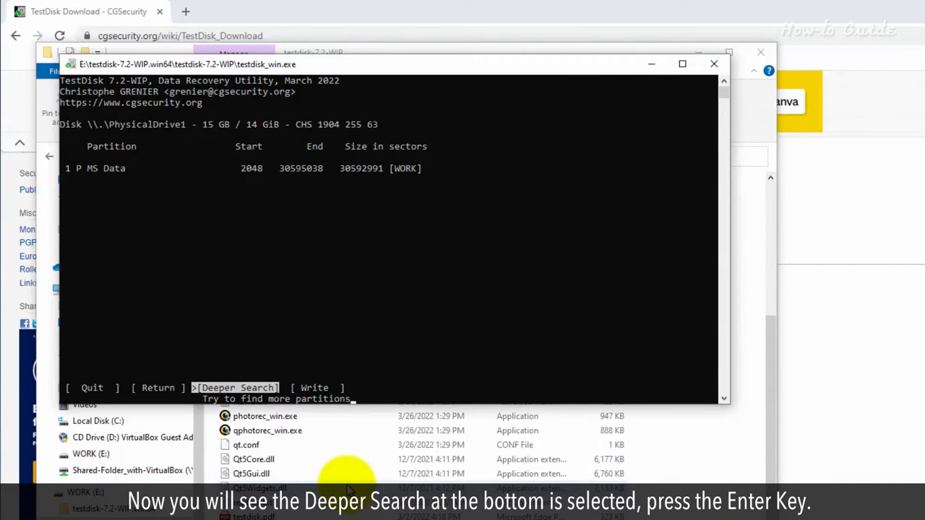
{"action": "key", "text": "Return"}
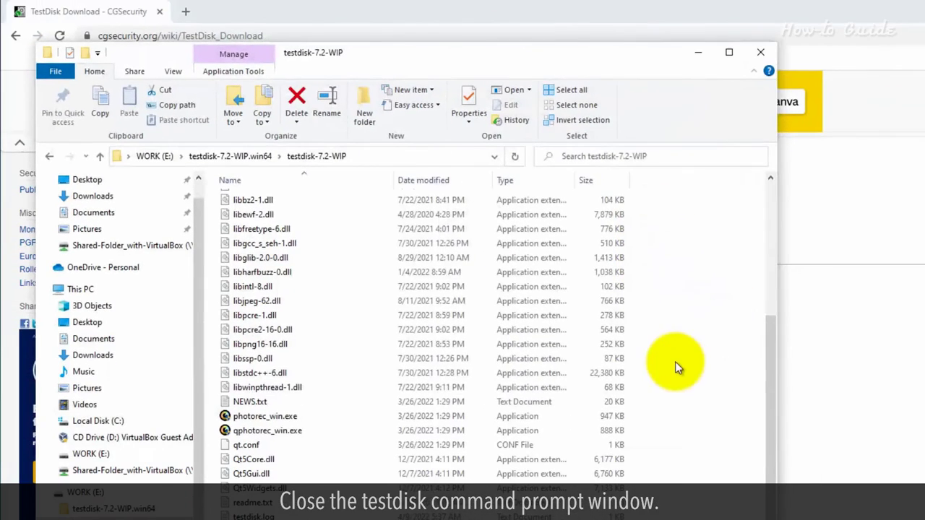
Step: Launch photorec_win.exe from testdisk-7.2-WIP and allow it through UAC
{"action": "scroll", "coordinate": [615, 394], "scroll_direction": "up", "scroll_amount": 1}
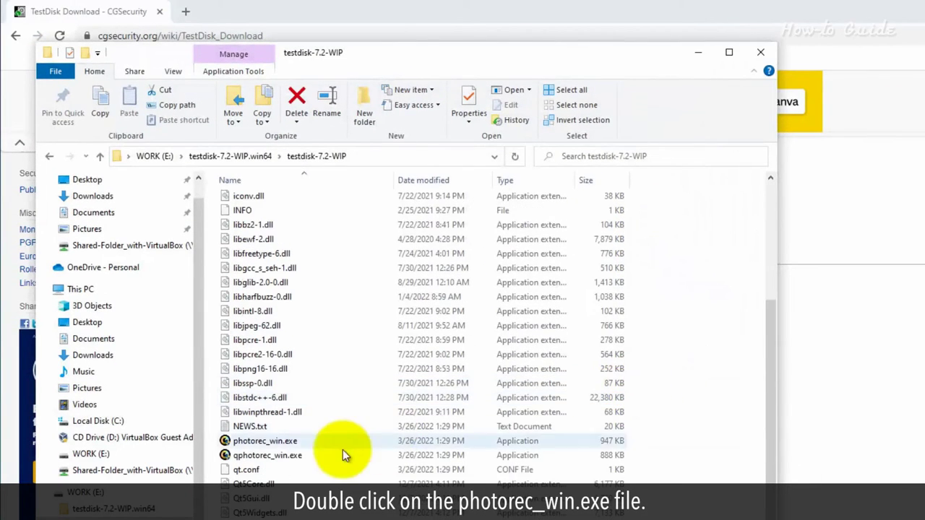
{"action": "left_click", "coordinate": [283, 442]}
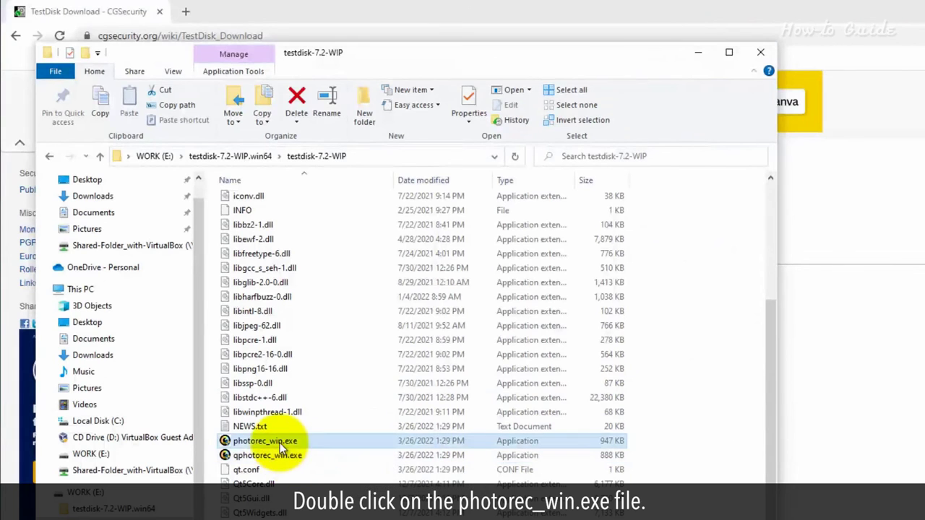
{"action": "double_click", "coordinate": [233, 443]}
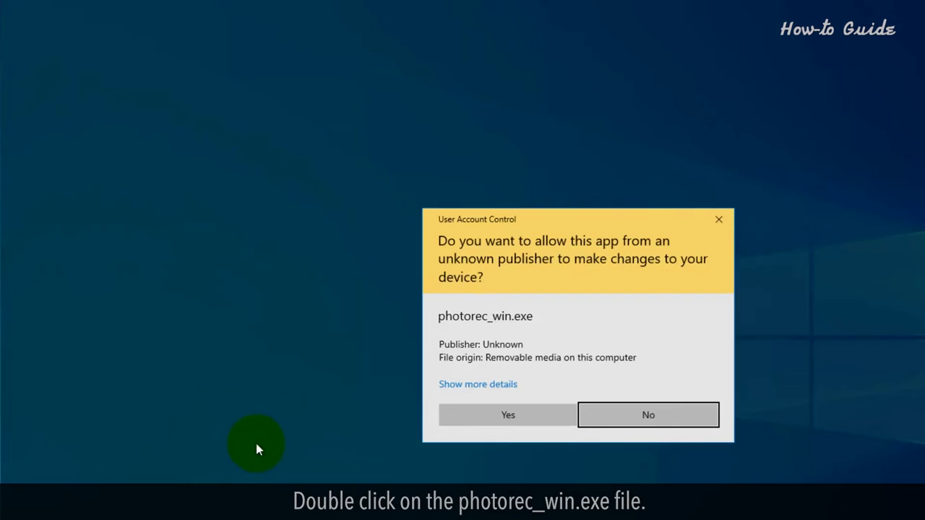
{"action": "left_click", "coordinate": [492, 419]}
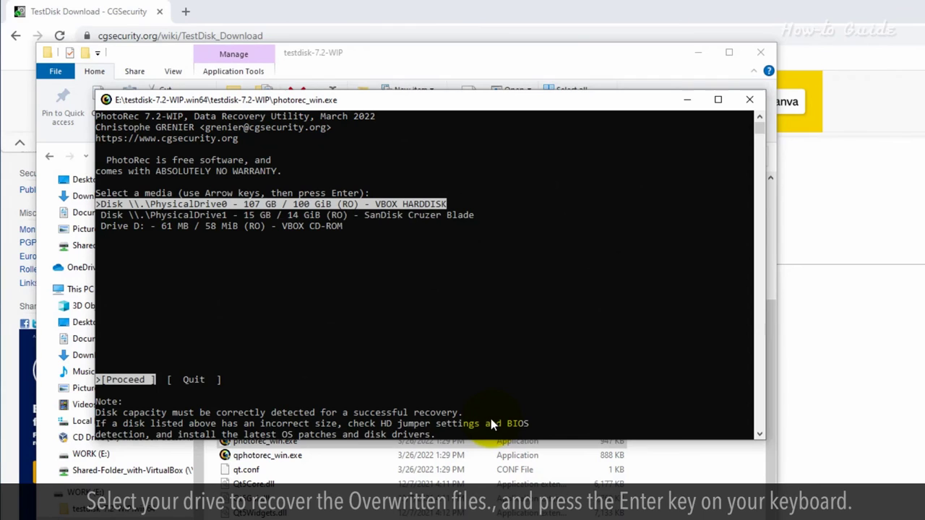
Step: Target the SanDisk drive's MS Data partition with the FAT/NTFS/HFS+ filesystem type
{"action": "key", "text": "Down"}
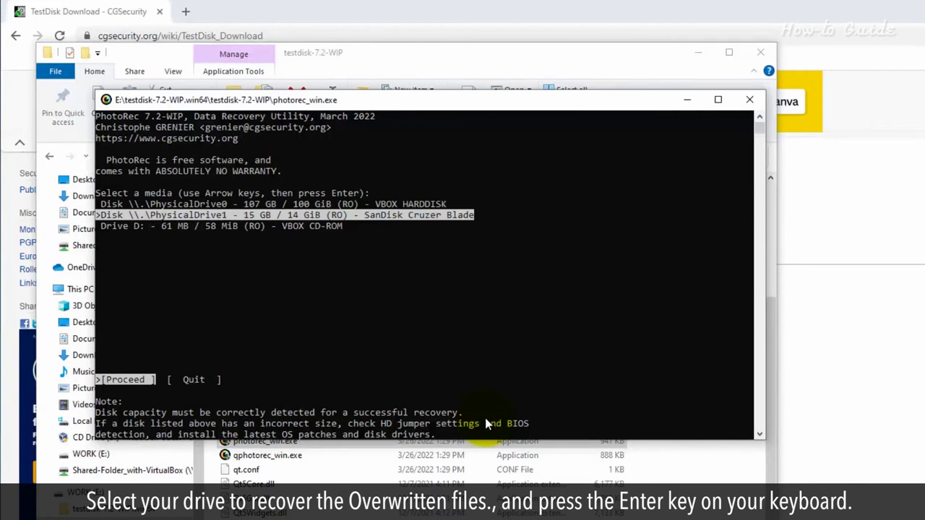
{"action": "key", "text": "Return"}
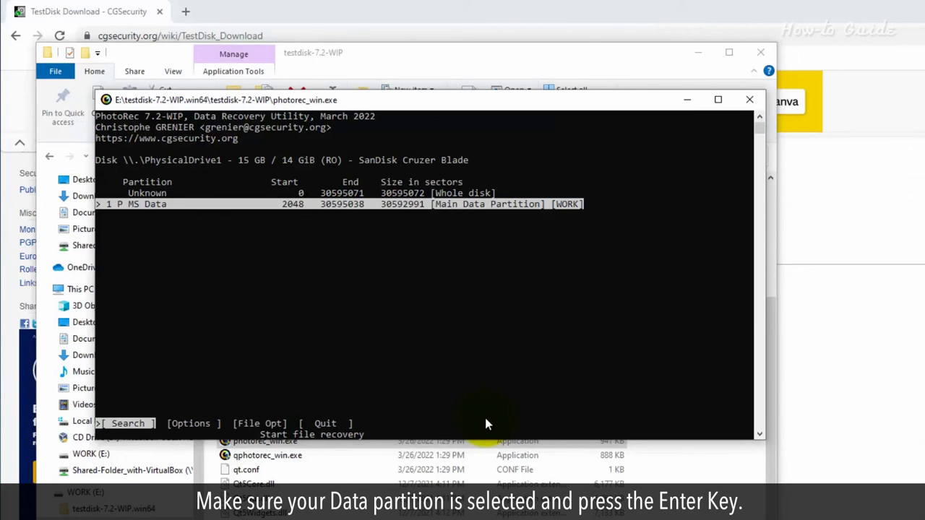
{"action": "key", "text": "Return"}
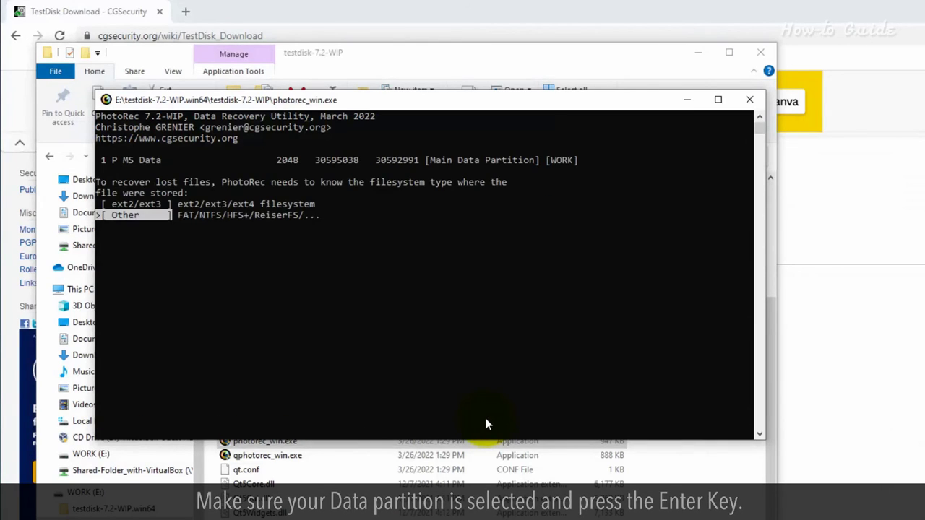
{"action": "key", "text": "Return"}
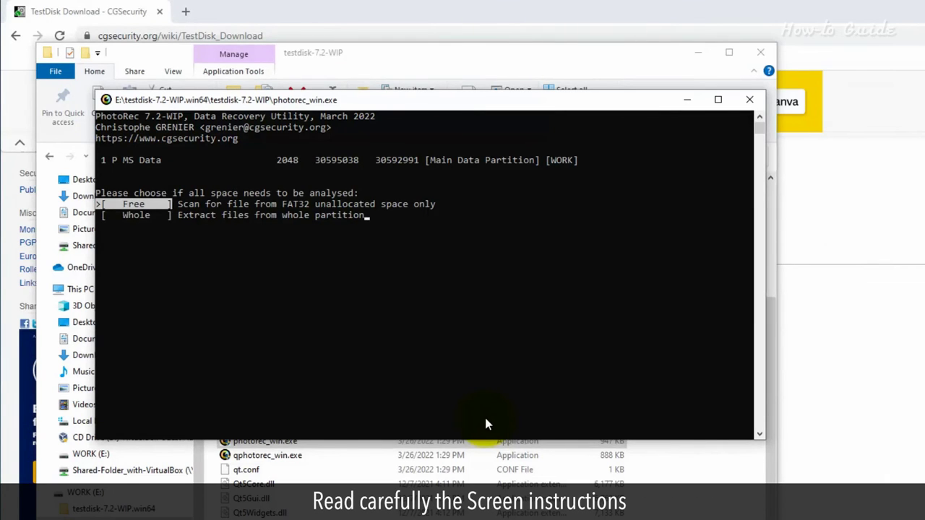
{"action": "key", "text": "Return"}
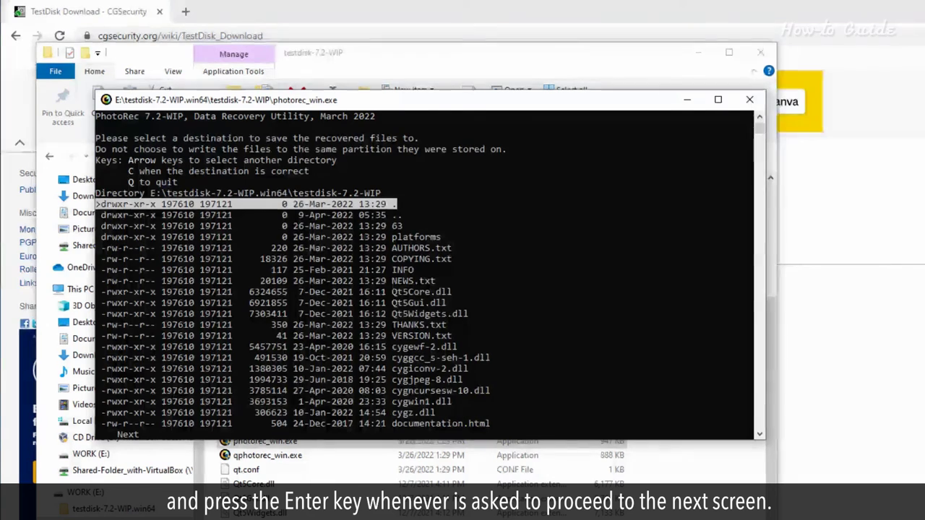
Step: Set testdisk-7.2-WIP as the destination folder and start recovering files
{"action": "key", "text": "Down"}
{"action": "key", "text": "Down"}
{"action": "key", "text": "Down"}
{"action": "key", "text": "Up"}
{"action": "key", "text": "Up"}
{"action": "key", "text": "Up"}
{"action": "key", "text": "Up"}
{"action": "key", "text": "Up"}
{"action": "key", "text": "Up"}
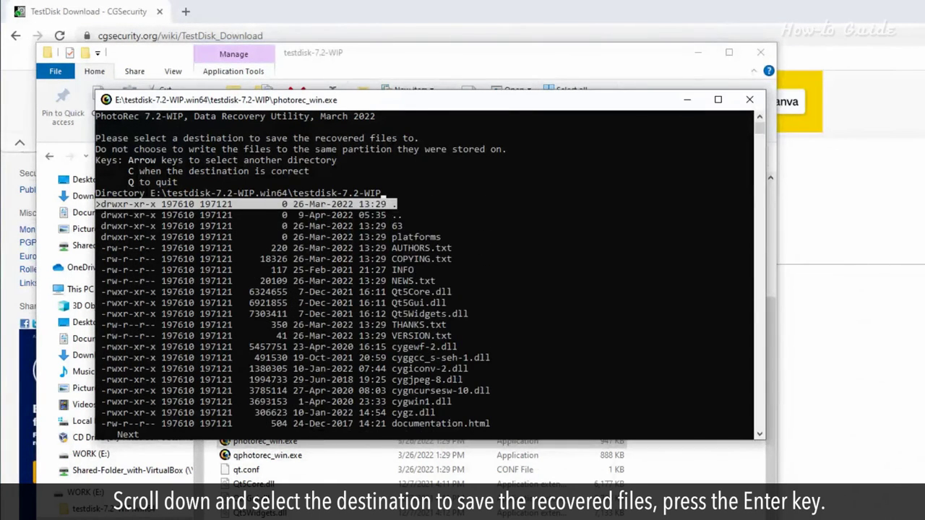
{"action": "key", "text": "c"}
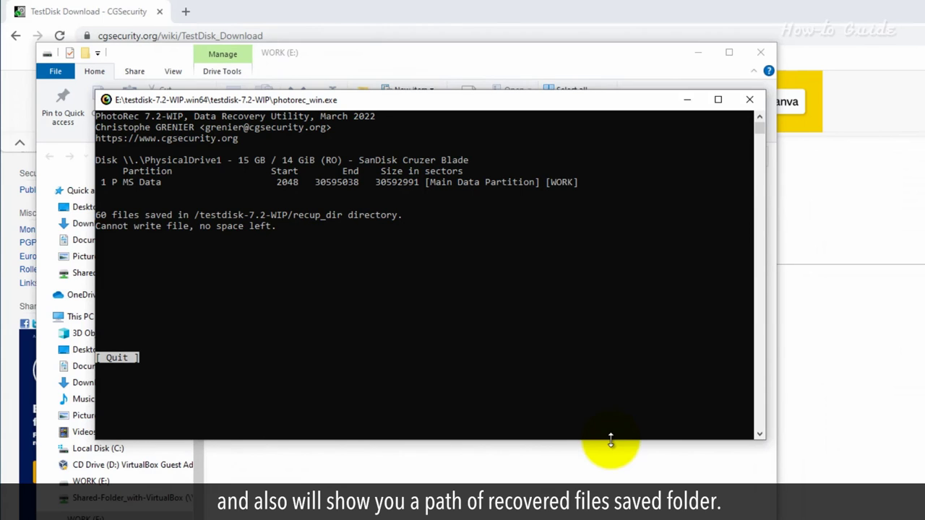
Step: Quit PhotoRec after it reports 60 files recovered
{"action": "key", "text": "Return"}
{"action": "key", "text": "Return"}
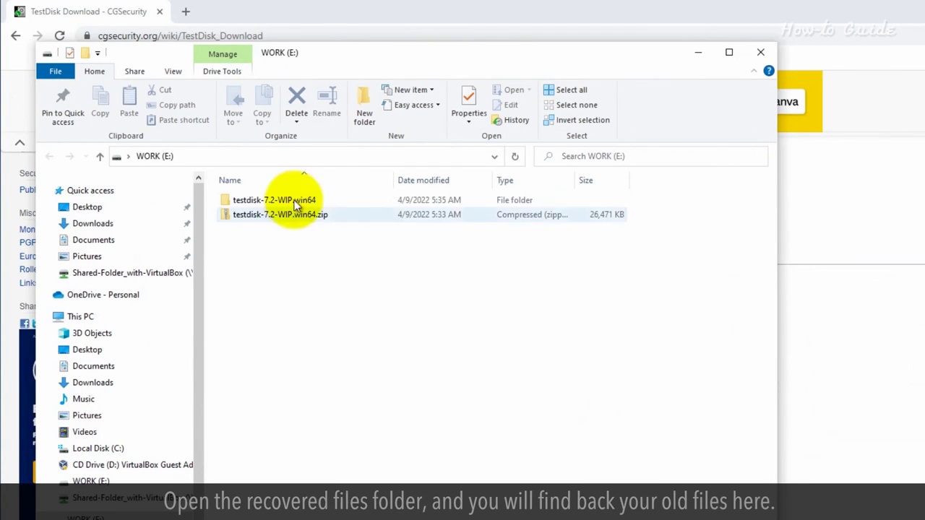
Step: Browse into testdisk-7.2-WIP.win64 and testdisk-7.2-WIP and scroll to the recup_dir.1 folder
{"action": "double_click", "coordinate": [296, 206]}
{"action": "double_click", "coordinate": [268, 230]}
{"action": "scroll", "coordinate": [349, 313], "scroll_direction": "down", "scroll_amount": 2}
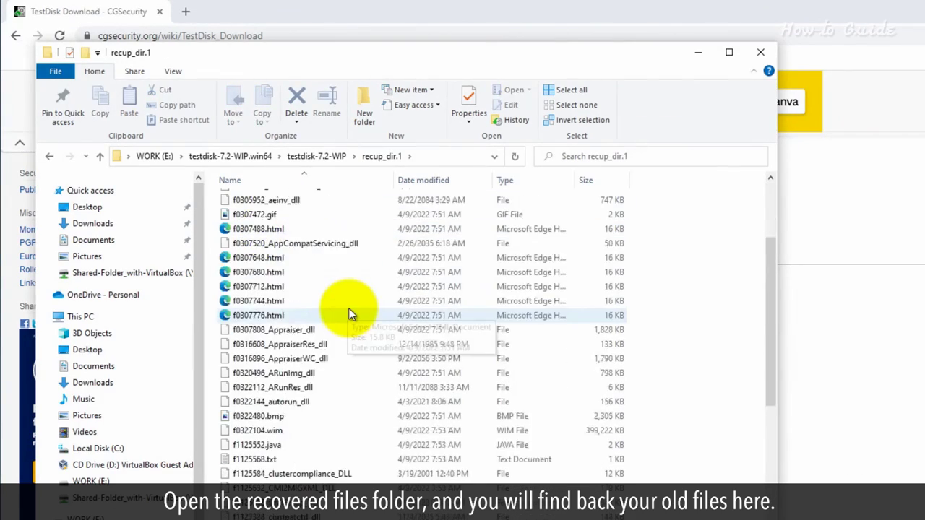
{"action": "scroll", "coordinate": [349, 313], "scroll_direction": "down", "scroll_amount": 2}
{"action": "scroll", "coordinate": [350, 313], "scroll_direction": "down", "scroll_amount": 1}
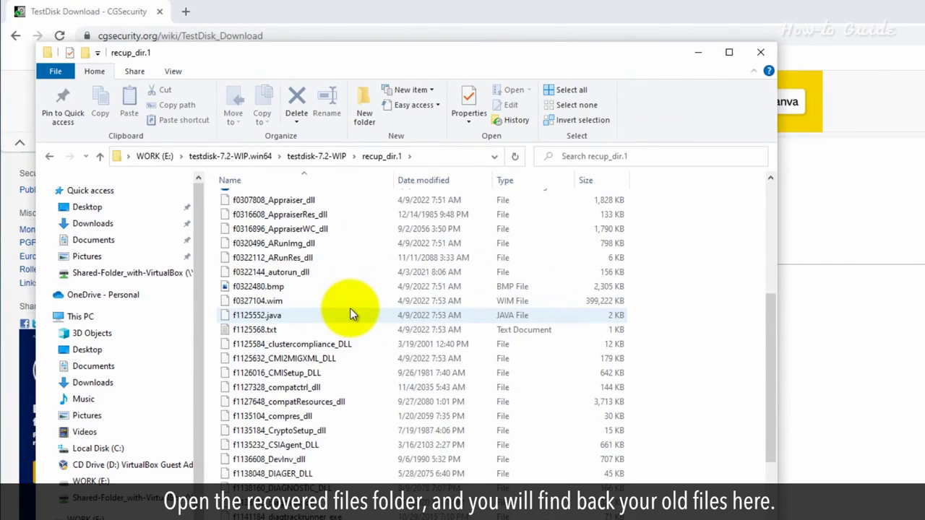